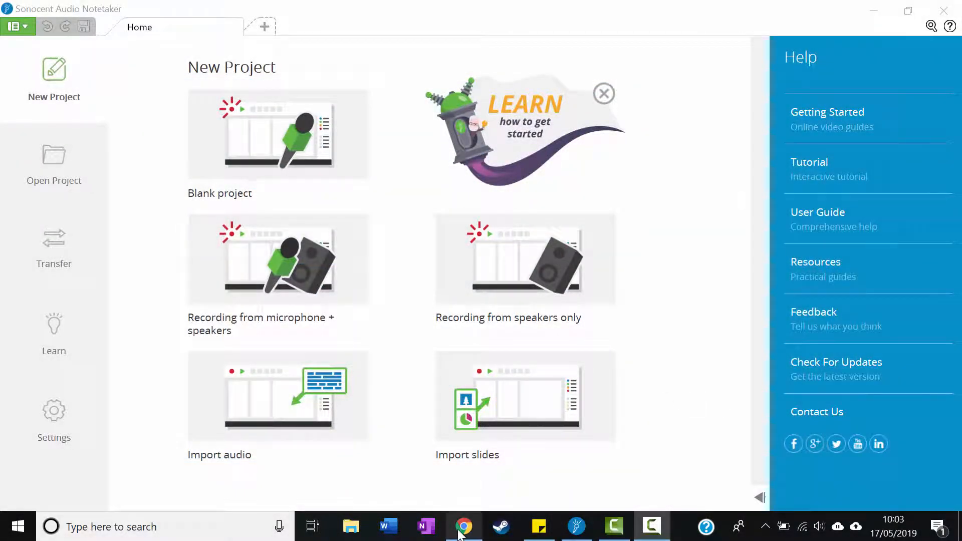
# Switch to OneDrive in Chrome and download Test Lecture.mran from the Lecture Recordings folder in Documents
pyautogui.click(463, 526)
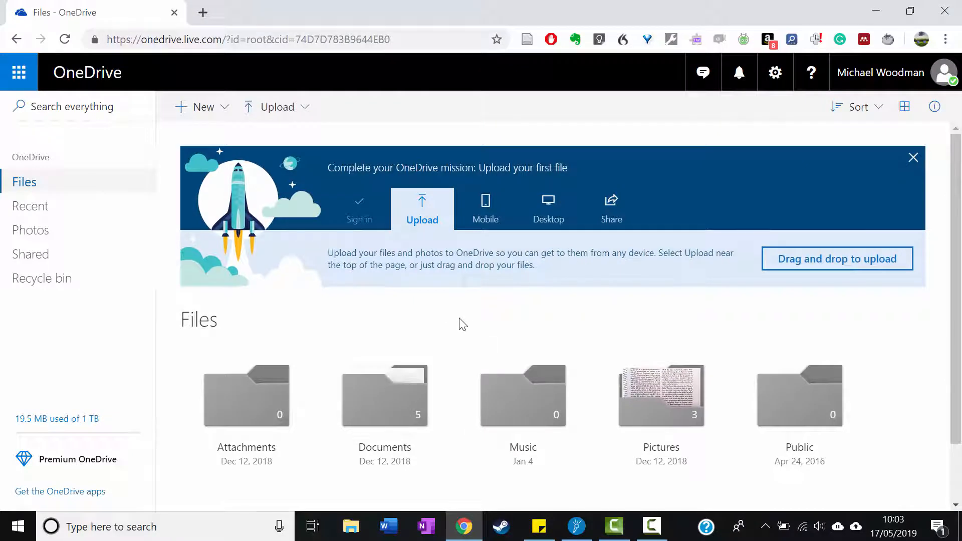
pyautogui.scroll(-3, 457, 322)
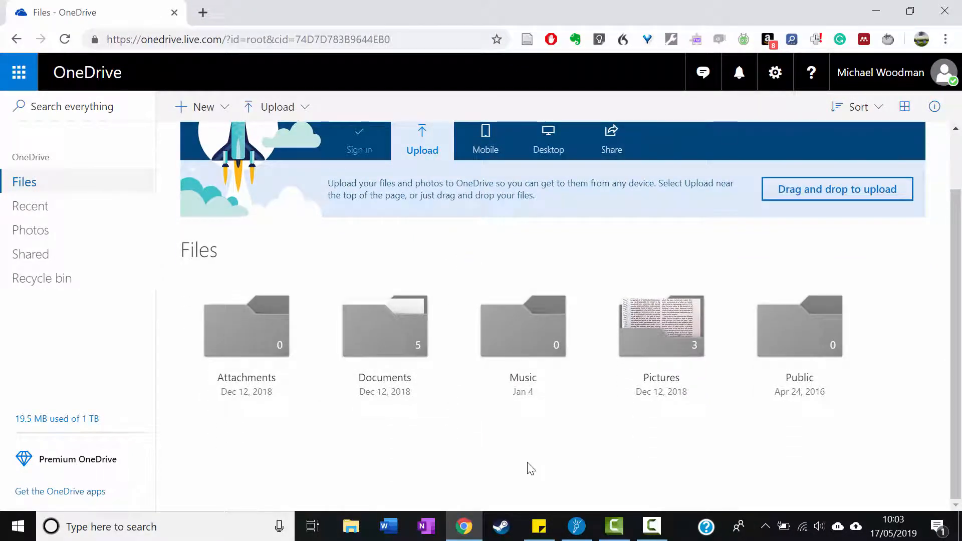
pyautogui.click(385, 377)
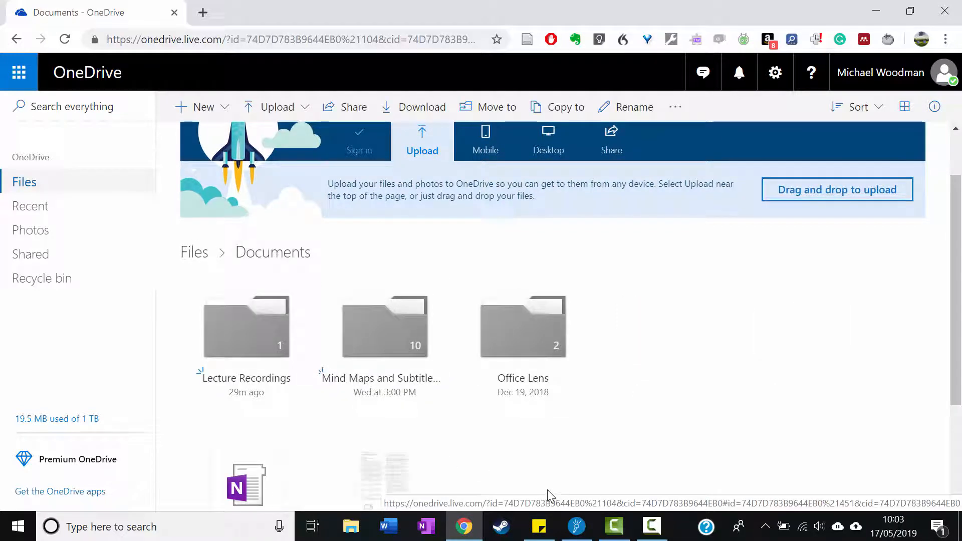
pyautogui.click(242, 344)
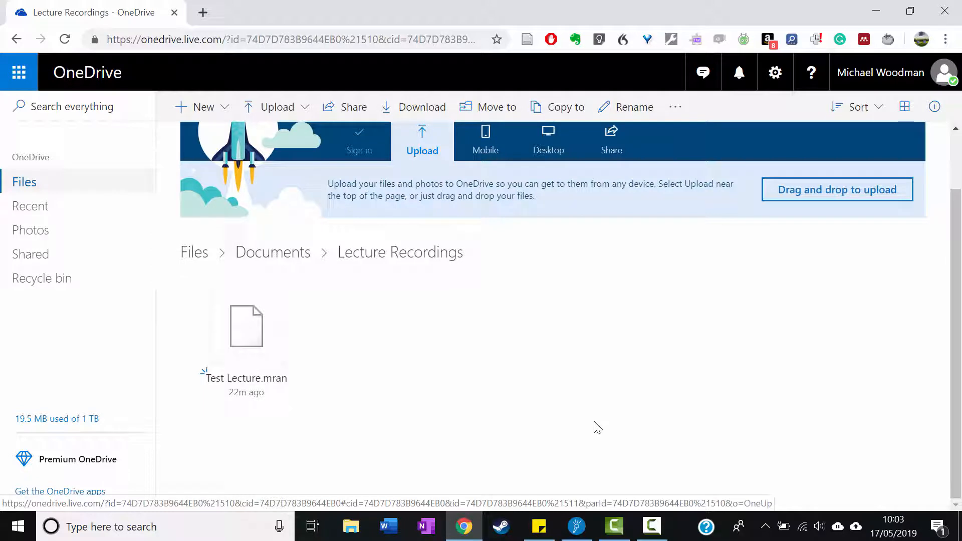
pyautogui.rightClick(273, 317)
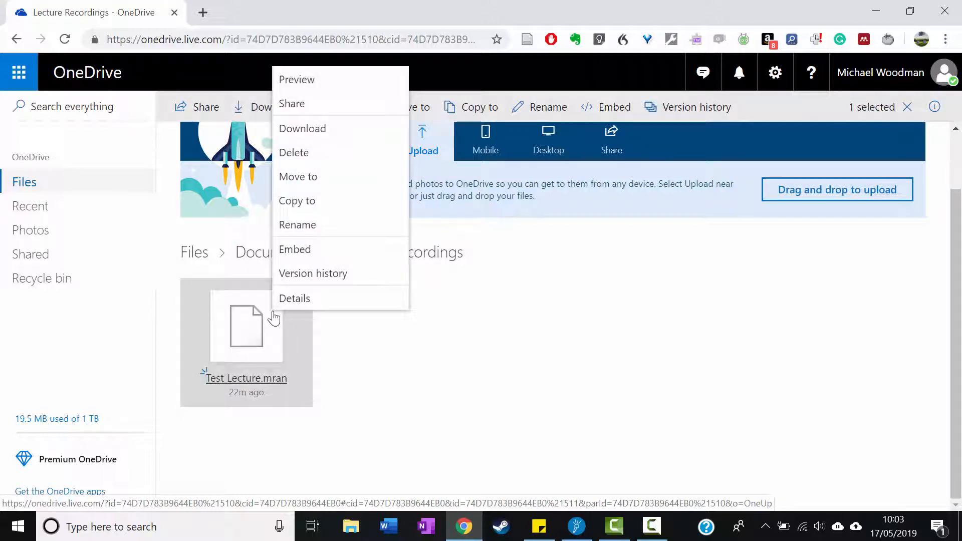
pyautogui.click(364, 133)
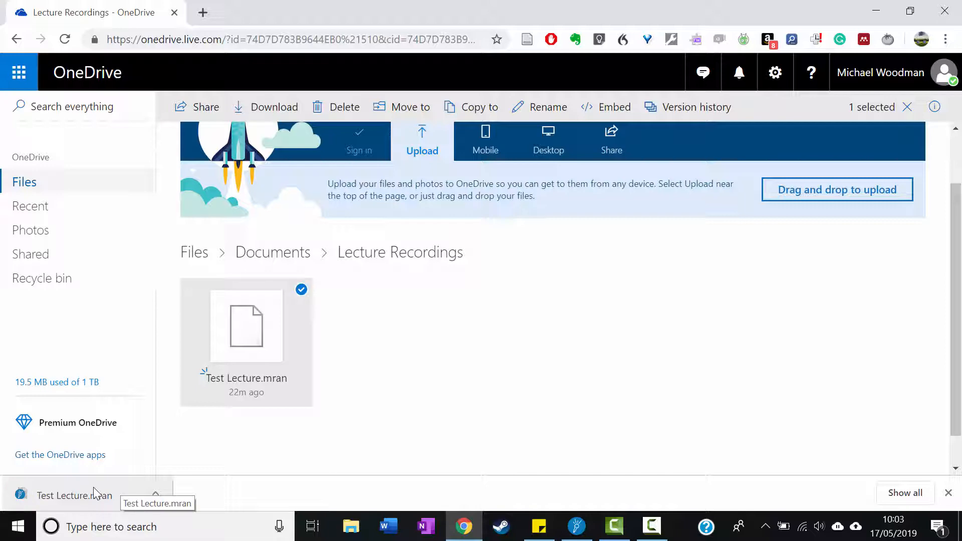
# Switch to Sonocent Audio Notetaker and open the Test Lecture project from the Downloads folder
pyautogui.click(576, 529)
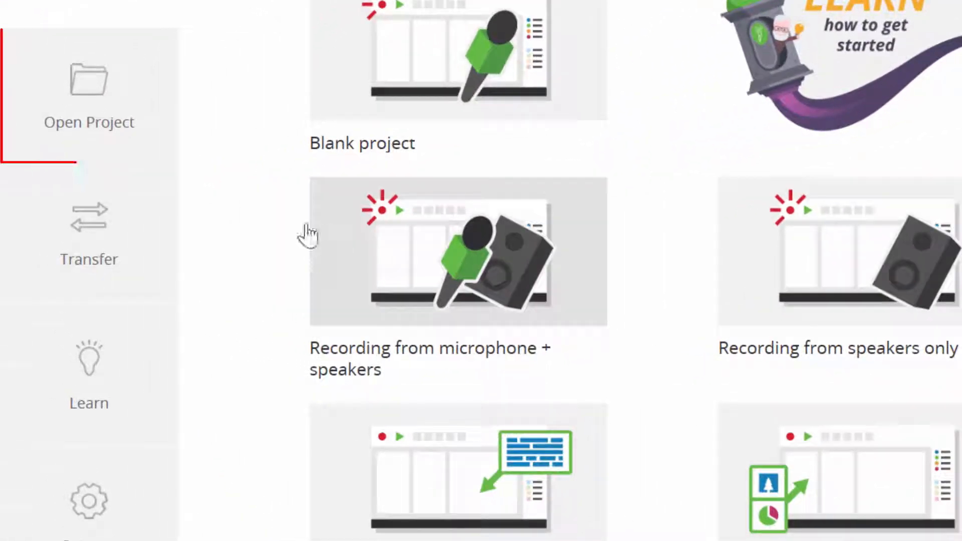
pyautogui.click(106, 121)
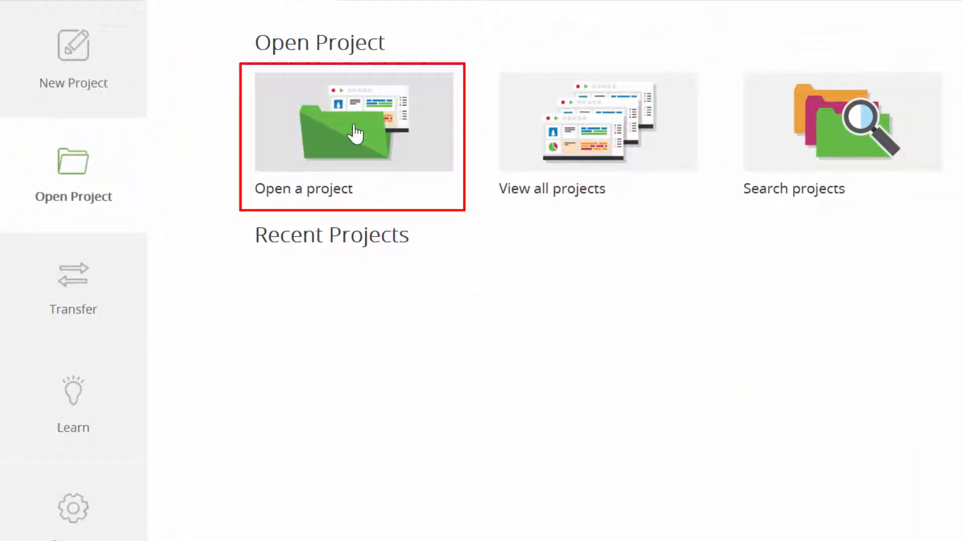
pyautogui.click(356, 134)
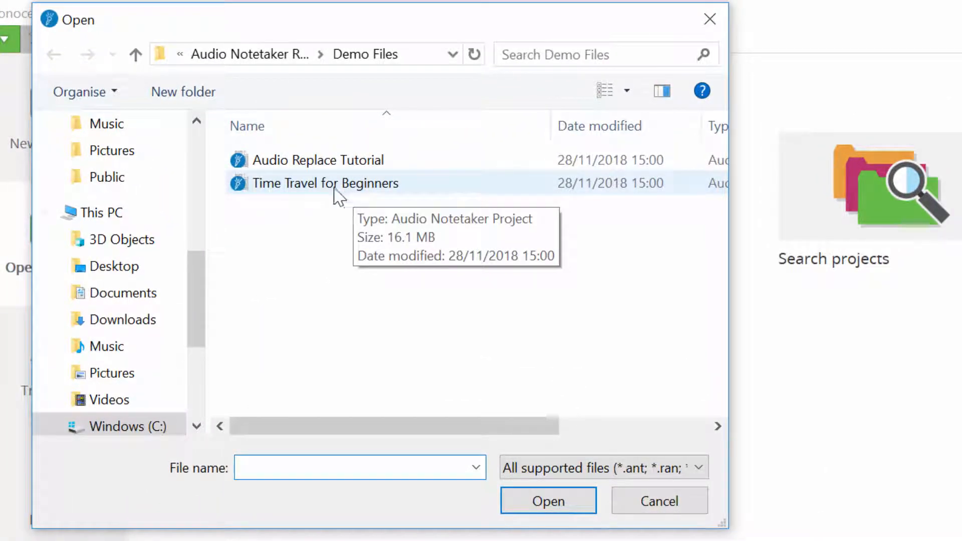
pyautogui.click(134, 321)
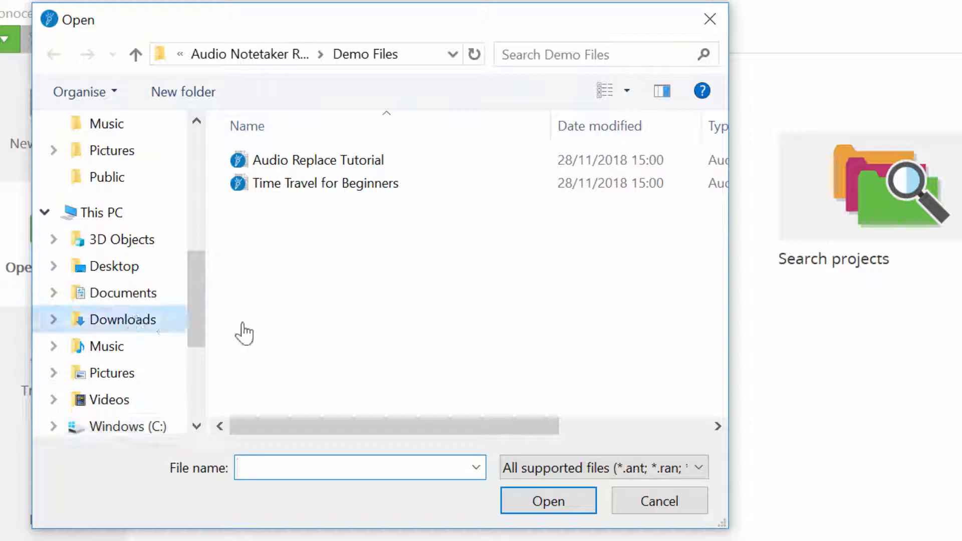
pyautogui.click(291, 170)
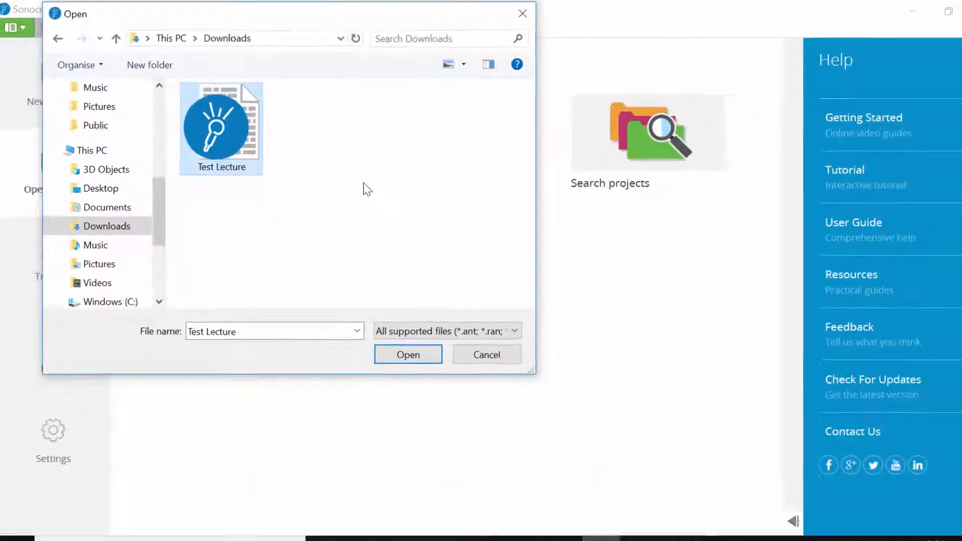
pyautogui.click(407, 343)
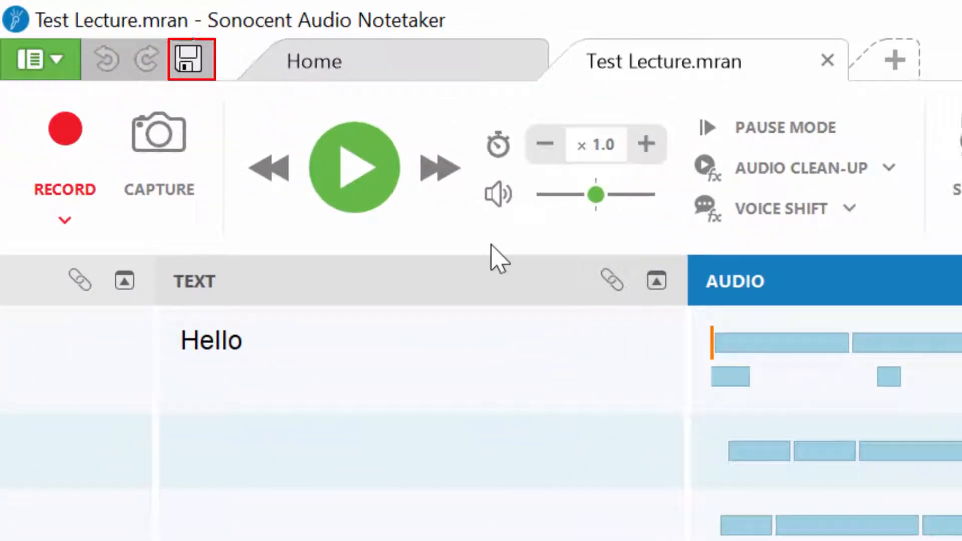
# Save the project in Downloads as Test Lecture, in the Audio Notetaker Project (*.ran) format
pyautogui.click(189, 63)
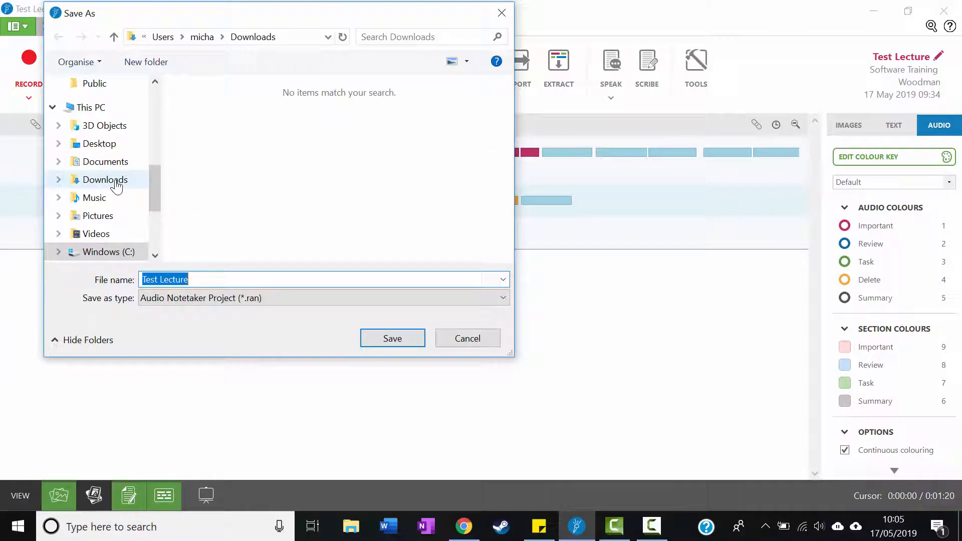
pyautogui.click(116, 182)
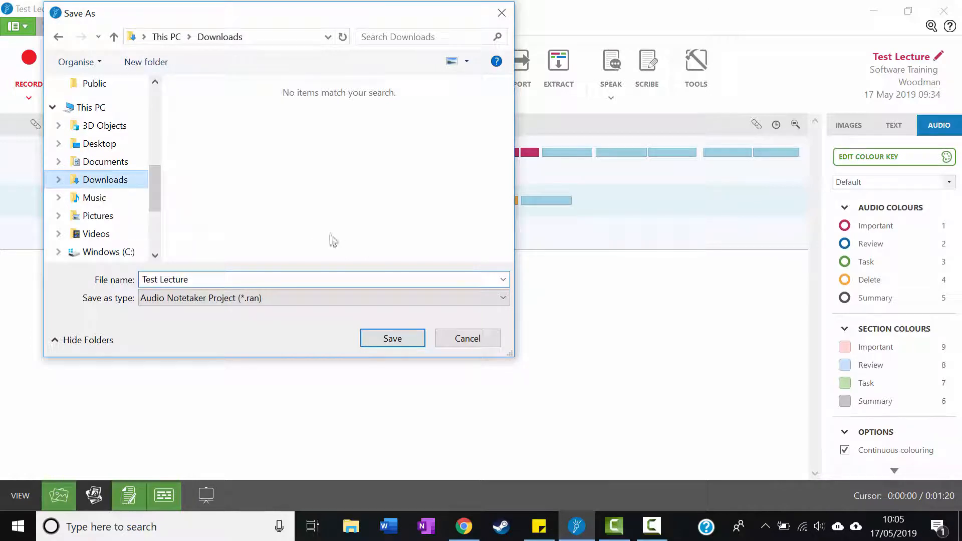
pyautogui.click(400, 343)
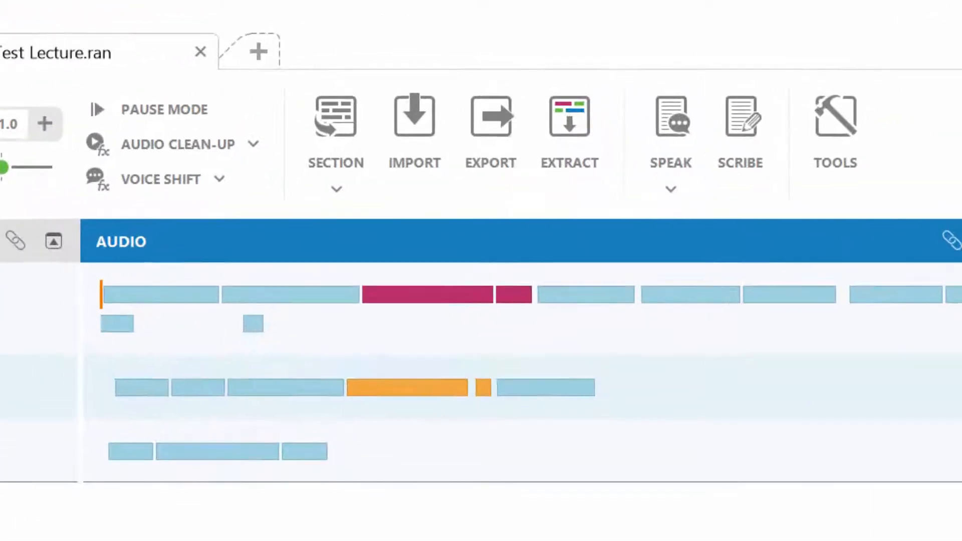
# Import the Demo presentation slides from the Downloads folder into the project
pyautogui.click(424, 131)
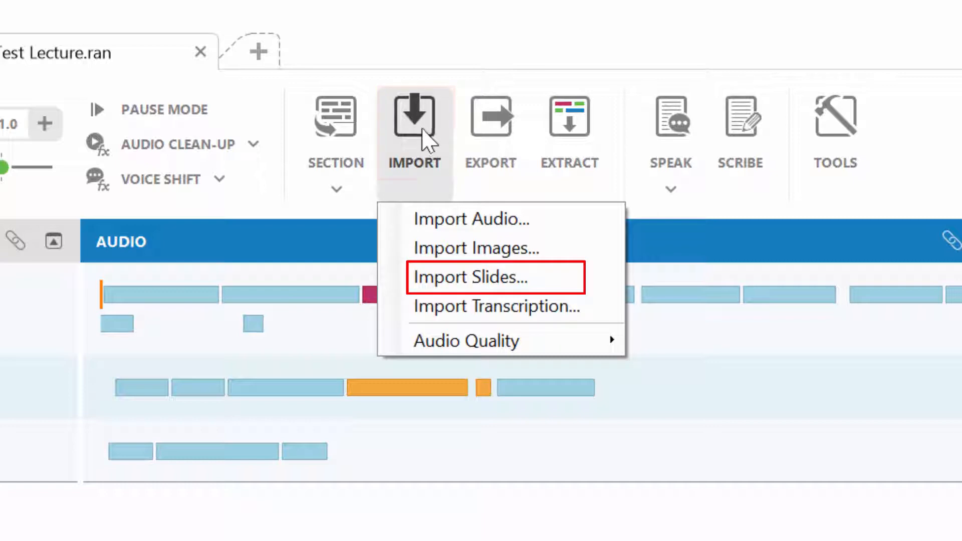
pyautogui.click(563, 285)
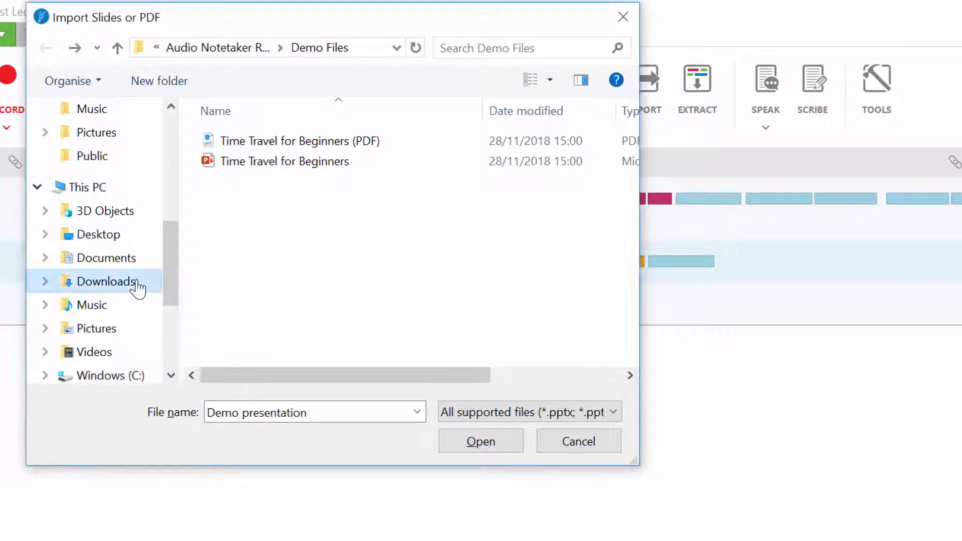
pyautogui.click(106, 282)
pyautogui.click(277, 142)
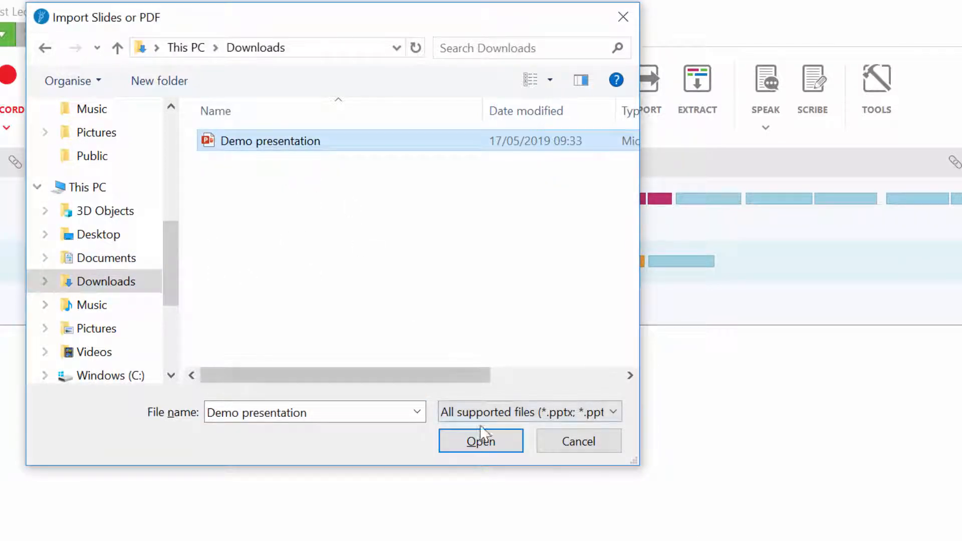
pyautogui.click(486, 442)
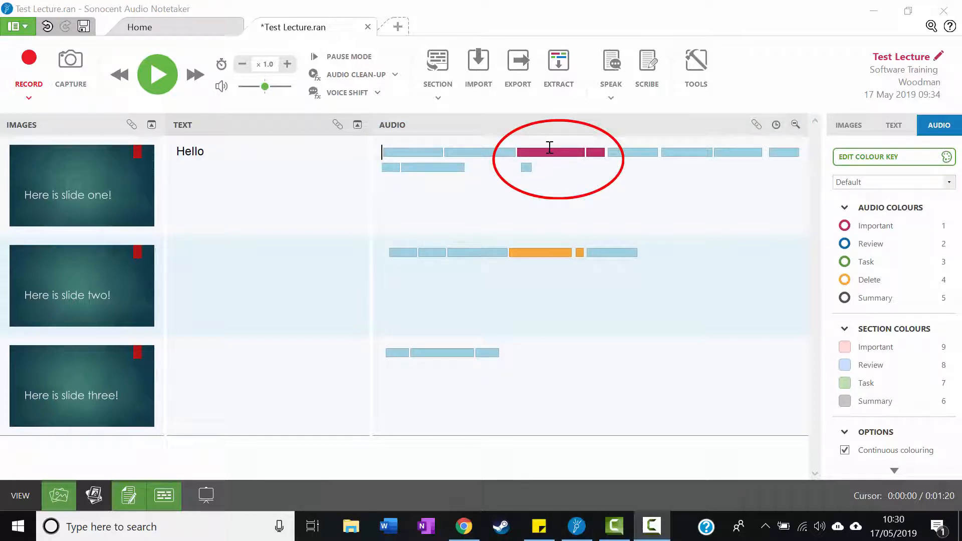
# Select a point in the first section's Important audio, then its Hello note, and turn on audio links
pyautogui.click(548, 146)
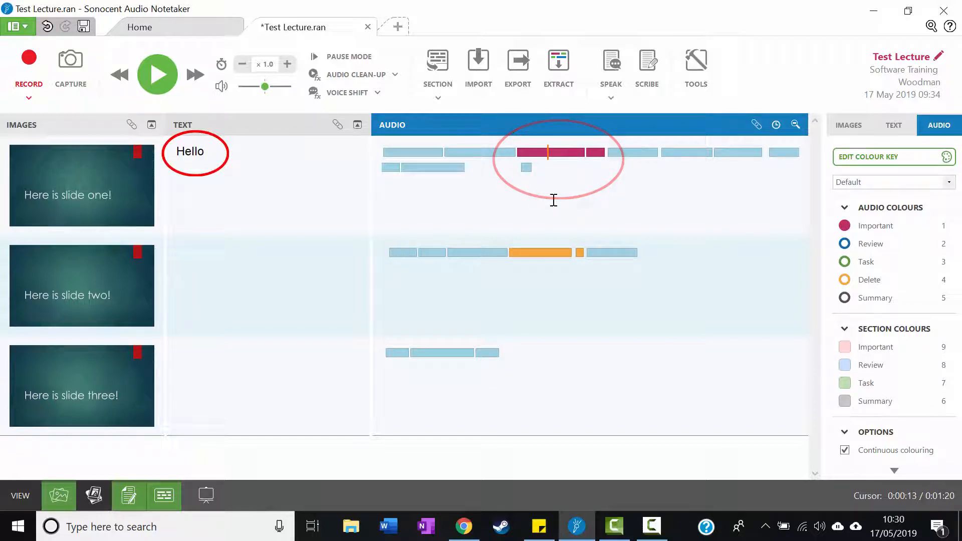
pyautogui.click(229, 158)
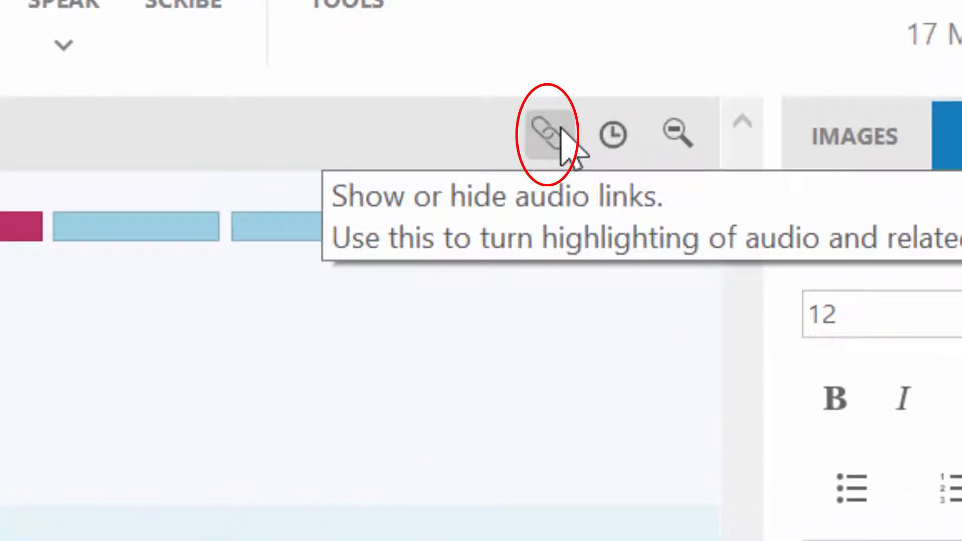
pyautogui.click(553, 131)
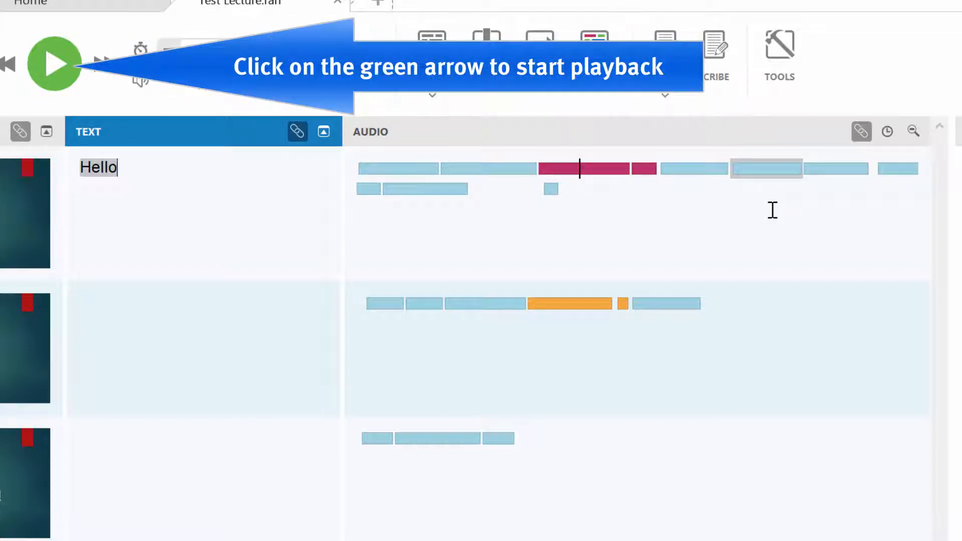
# Play and pause the first section's audio after the Important passage, and select the Hello note to check its linked audio chunk
pyautogui.click(686, 169)
pyautogui.click(50, 55)
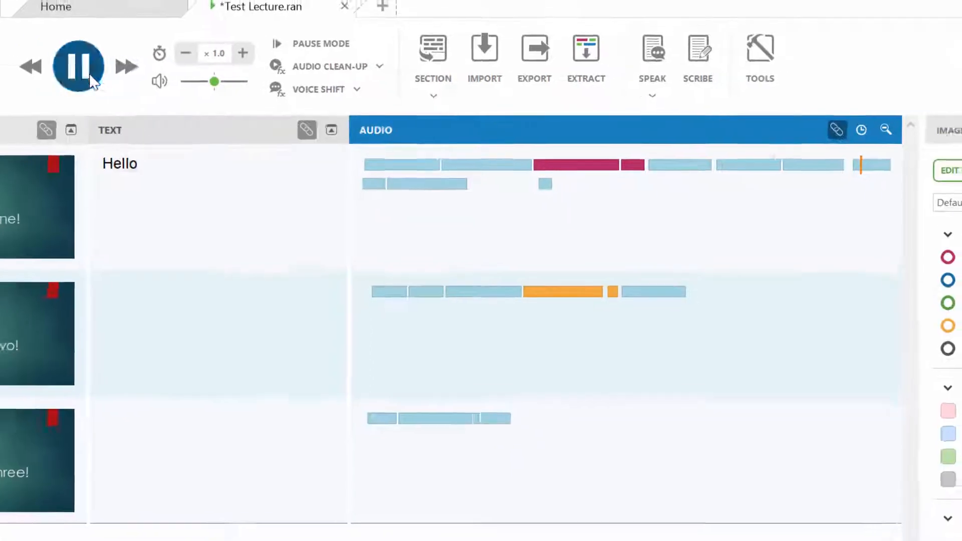
pyautogui.click(66, 69)
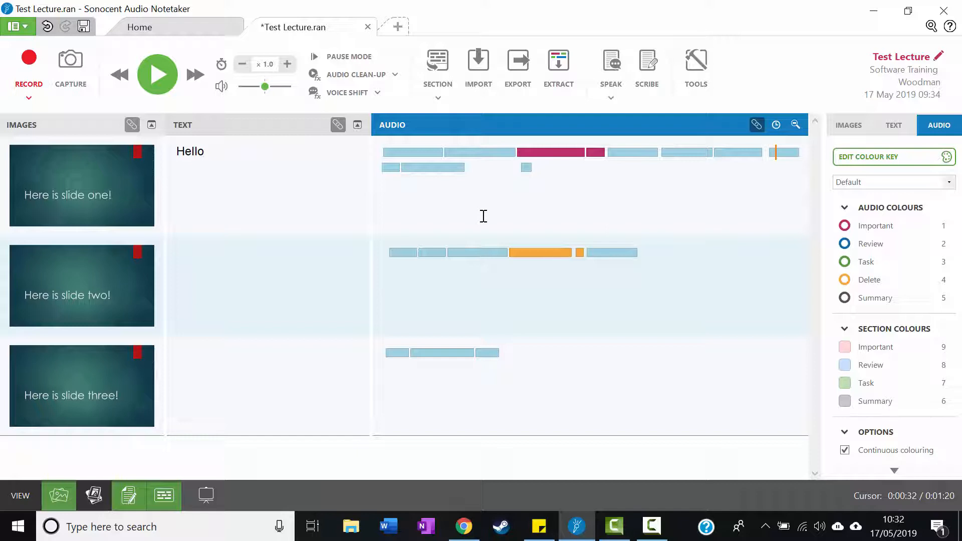
pyautogui.click(208, 152)
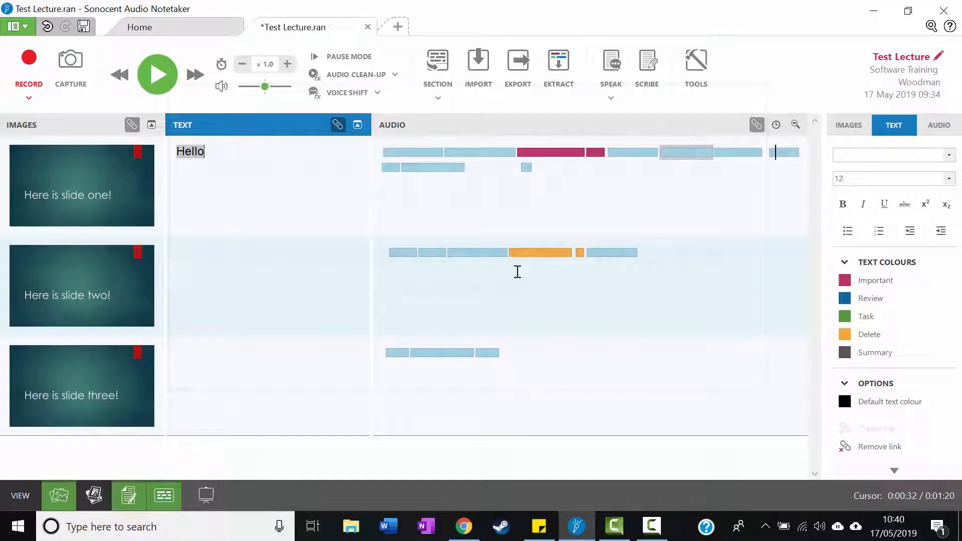
pyautogui.click(383, 352)
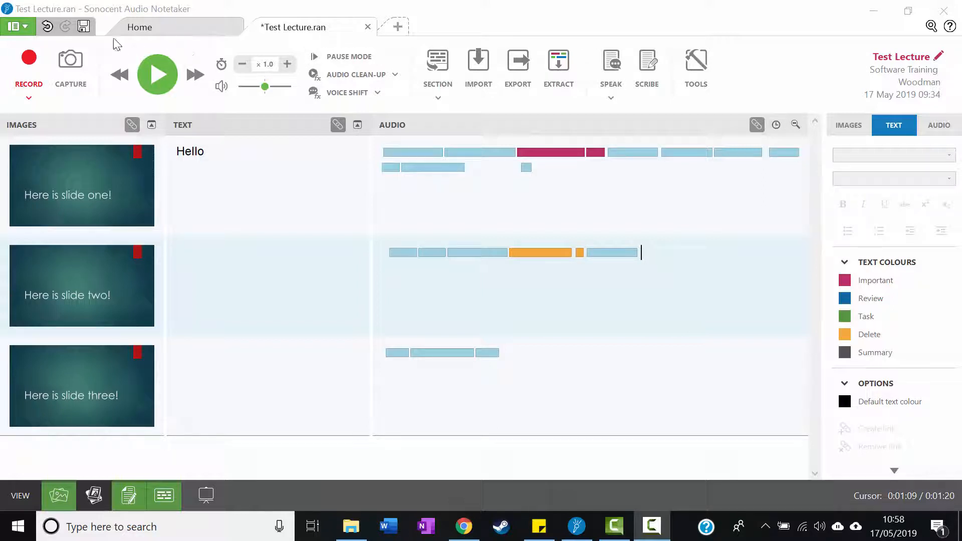
# Save the project, and delete the Audio Notetaker Mobile Project version of Test Lecture from Downloads in File Explorer
pyautogui.click(84, 27)
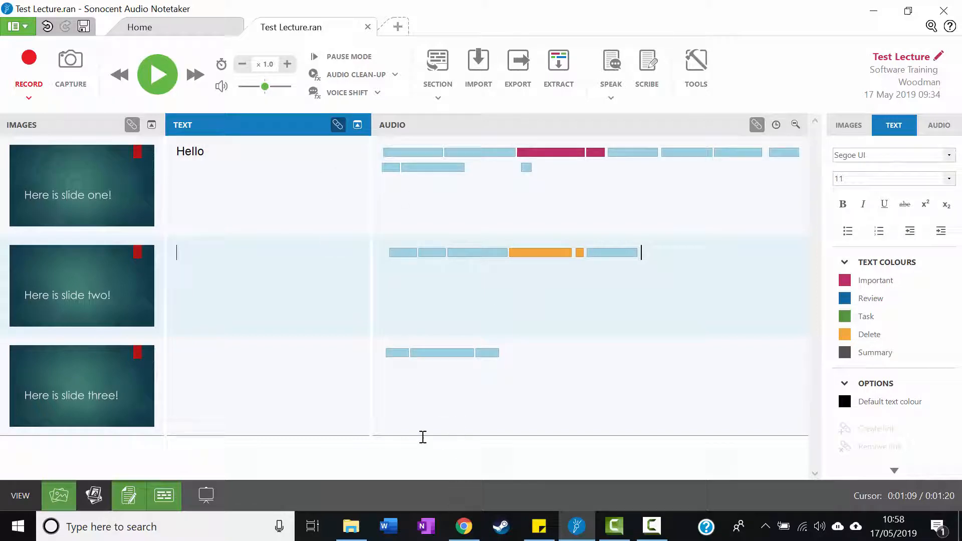
pyautogui.click(353, 529)
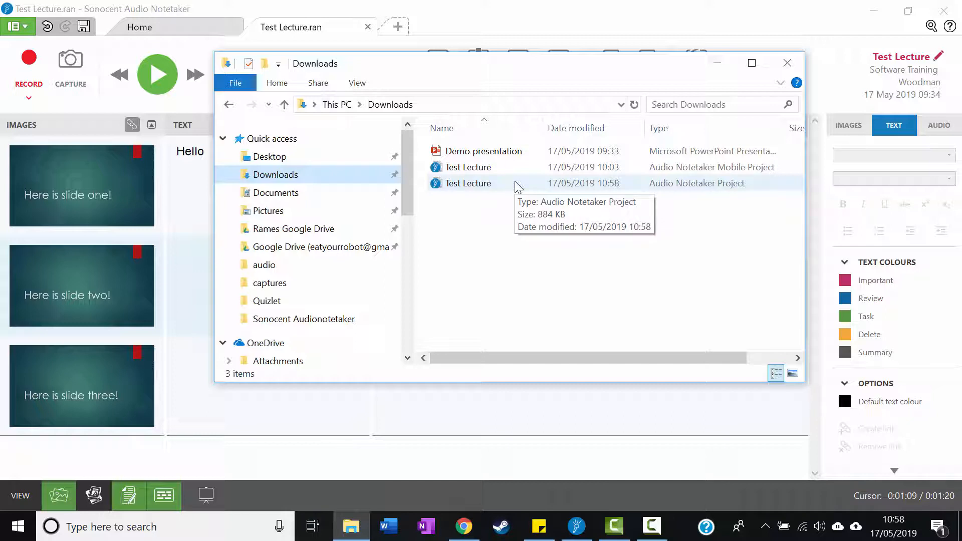
pyautogui.click(503, 172)
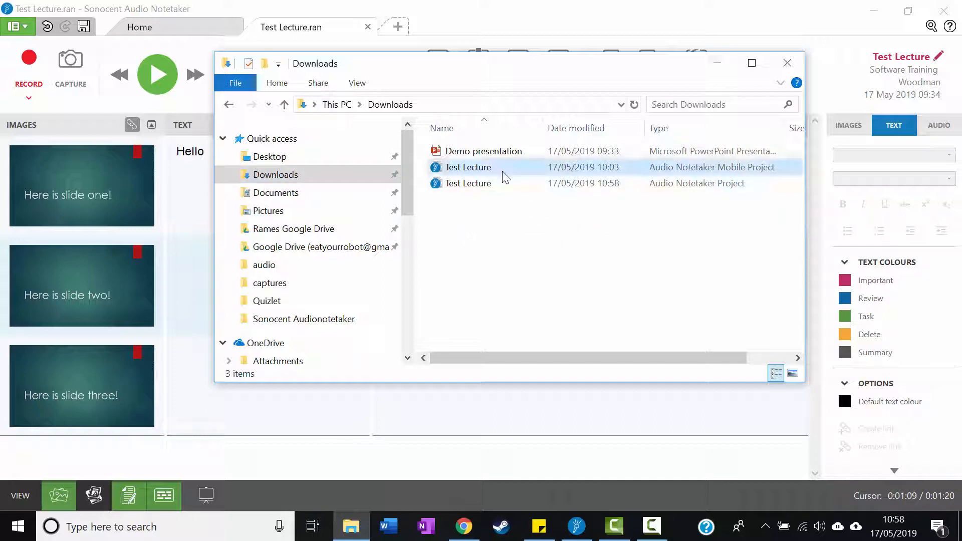
pyautogui.press('Delete')
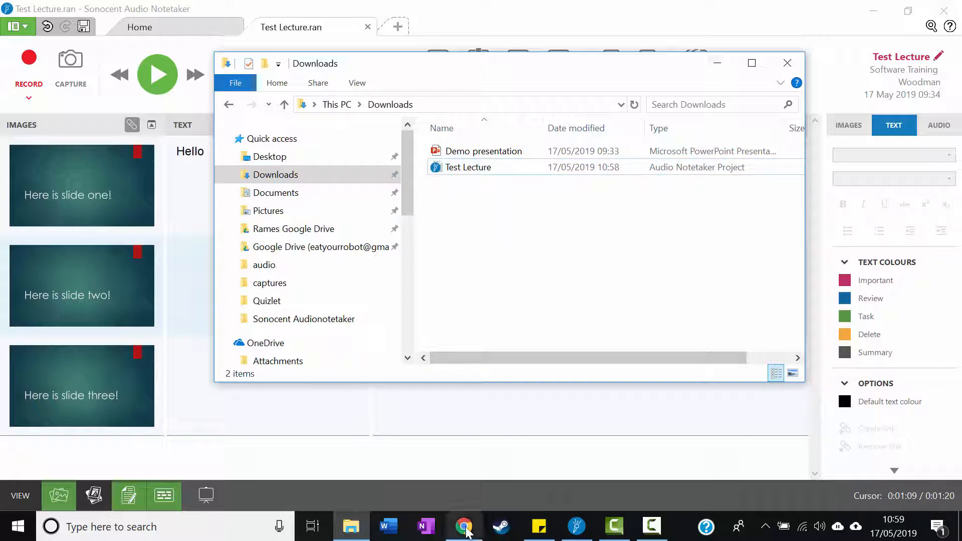
# Switch to OneDrive in Chrome and delete Test Lecture.mran from the Lecture Recordings folder
pyautogui.moveTo(466, 530)
pyautogui.click(464, 464)
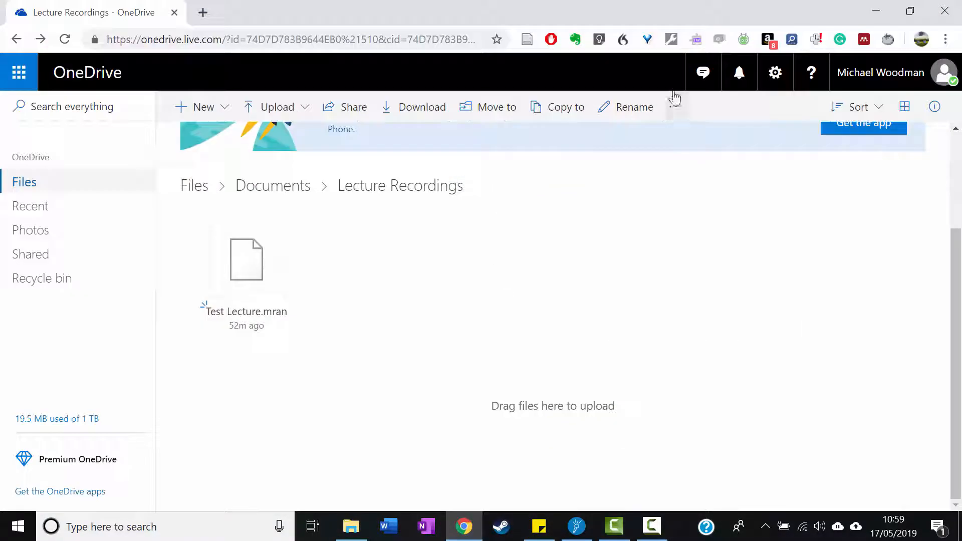
pyautogui.rightClick(238, 258)
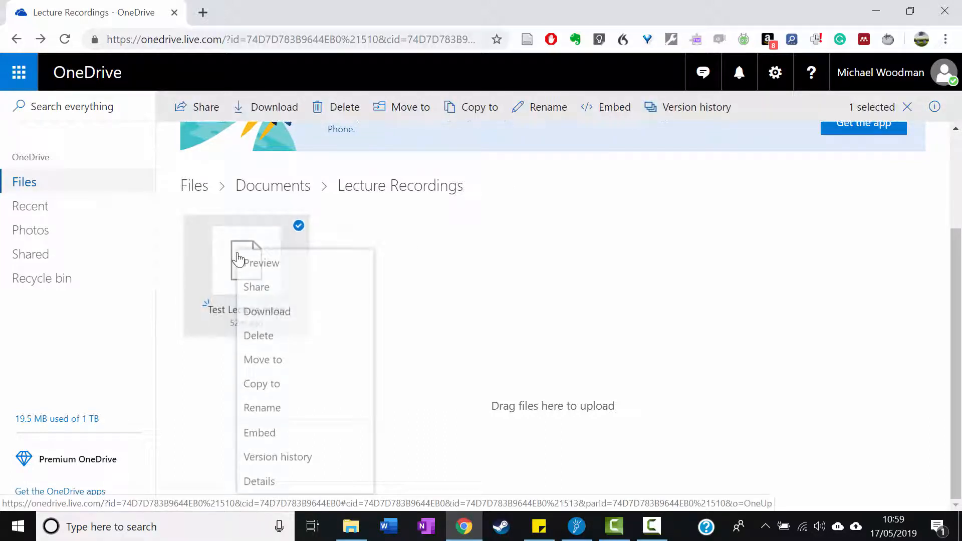
pyautogui.click(276, 339)
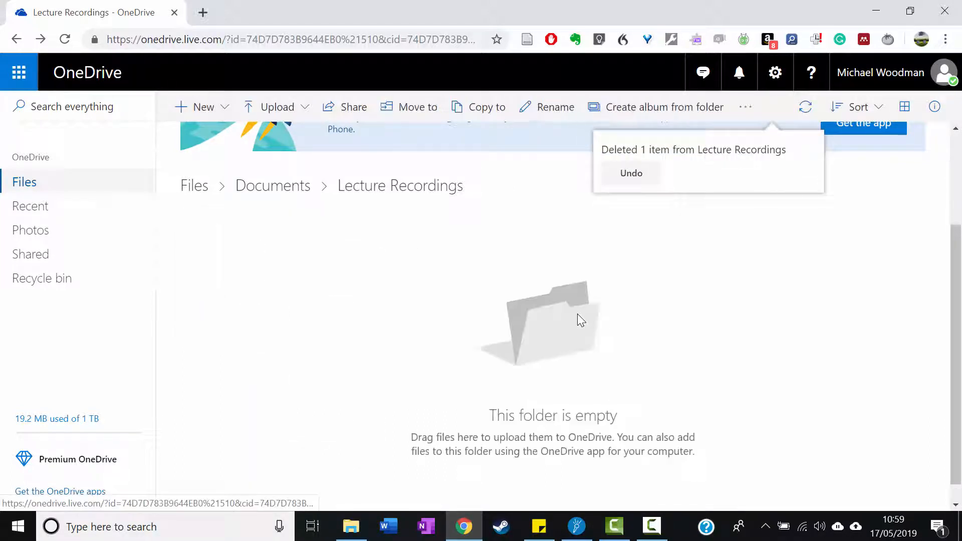
# Upload the Test Lecture Audio Notetaker project from the Downloads folder to the OneDrive Lecture Recordings folder
pyautogui.click(351, 526)
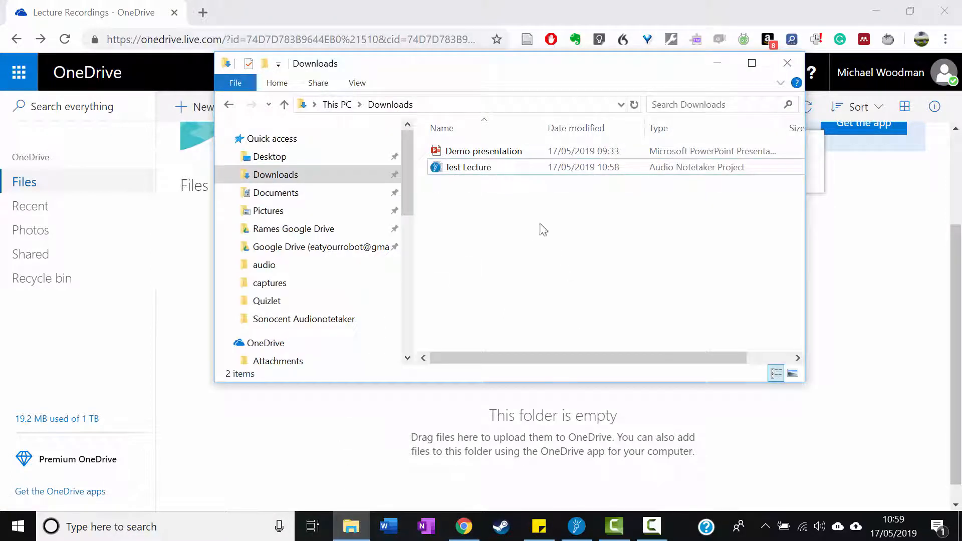
pyautogui.moveTo(443, 175); pyautogui.dragTo(311, 449)
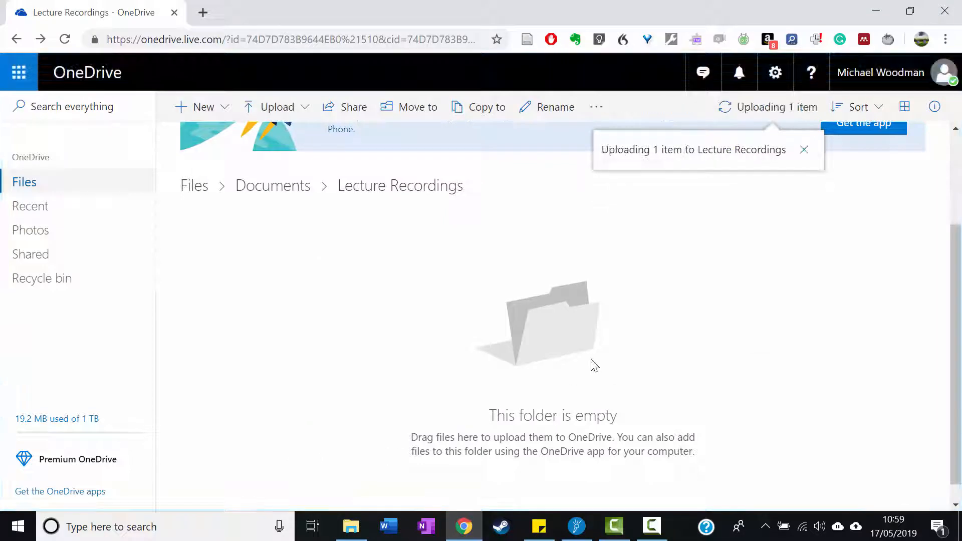